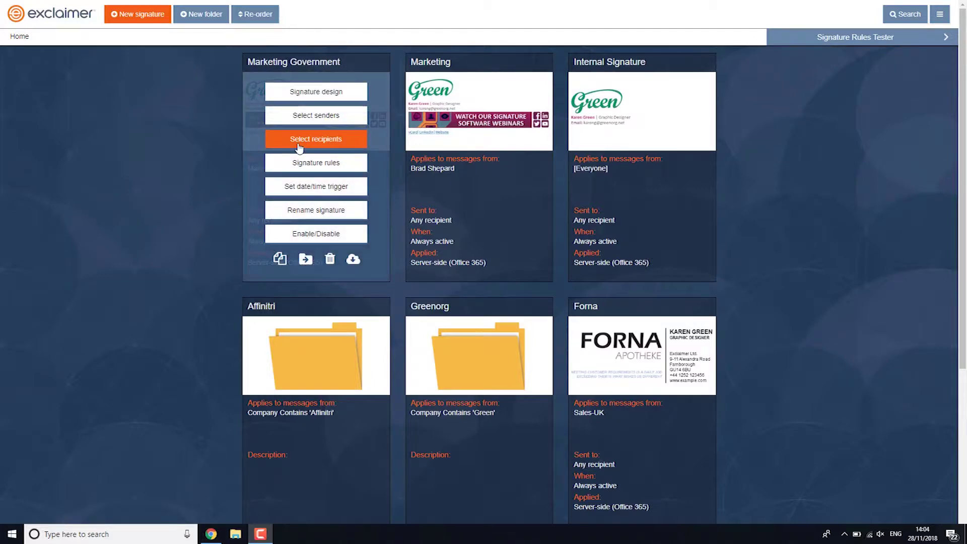
left_click(299, 146)
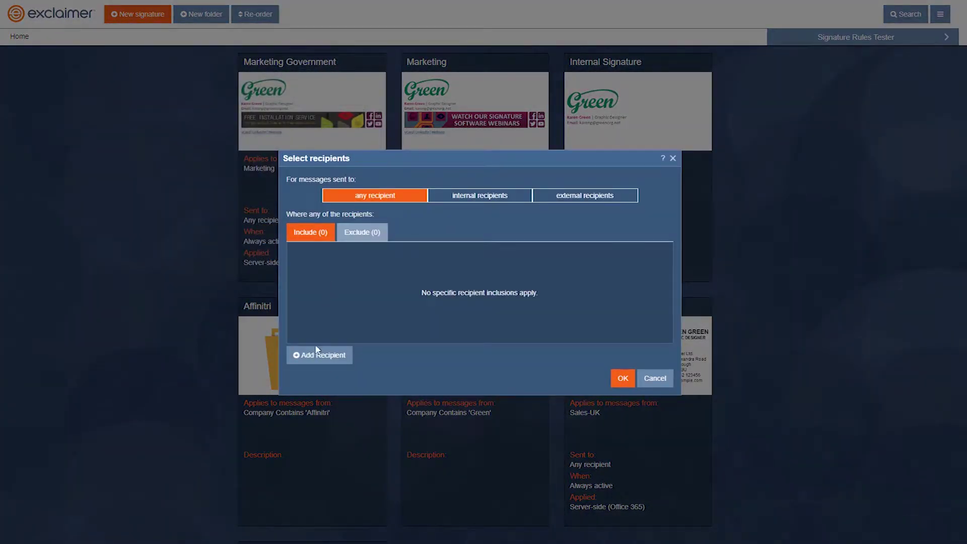
left_click(317, 357)
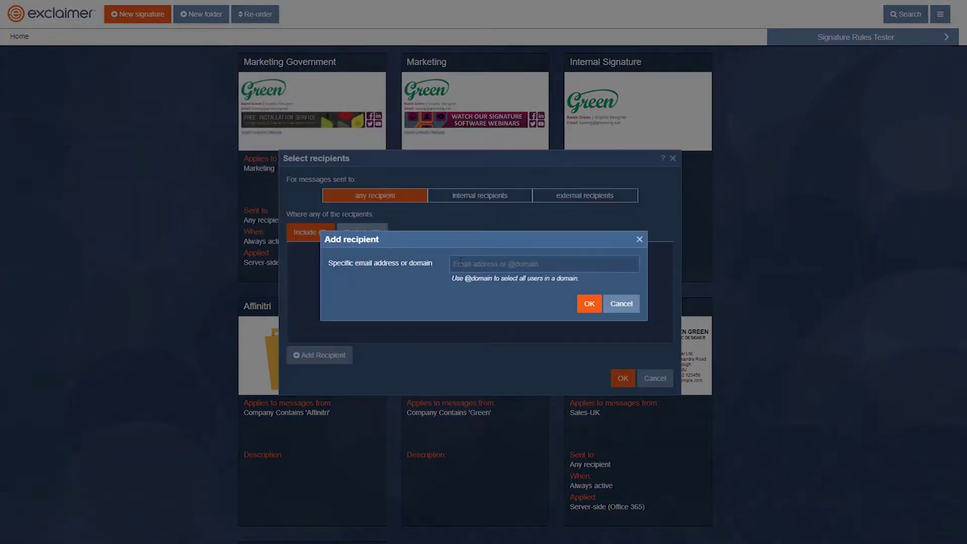
left_click(460, 260)
type("@")
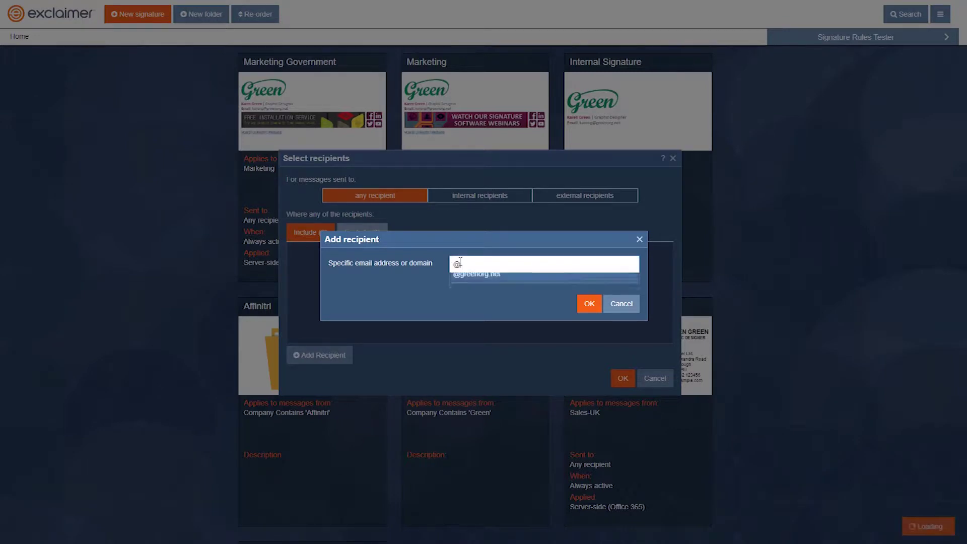
type("gov.cls")
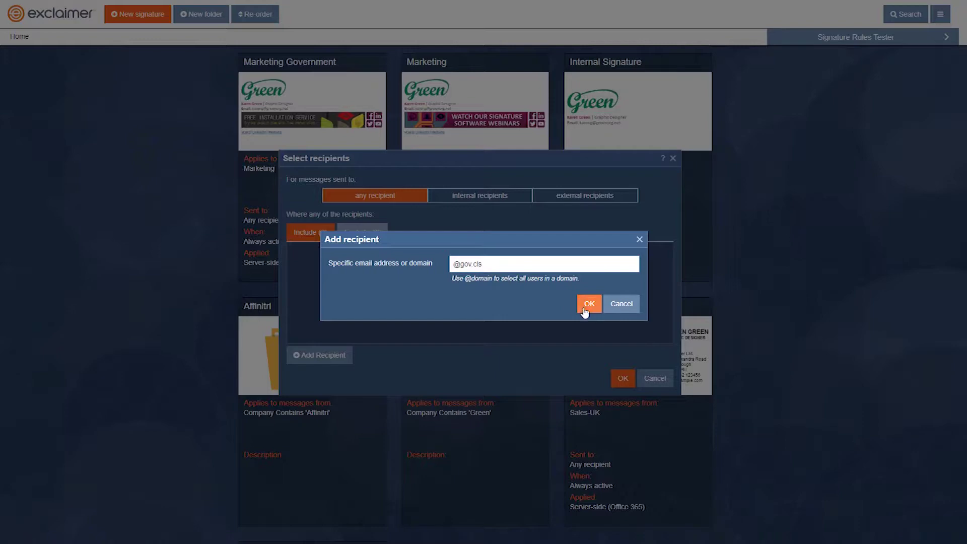
left_click(588, 303)
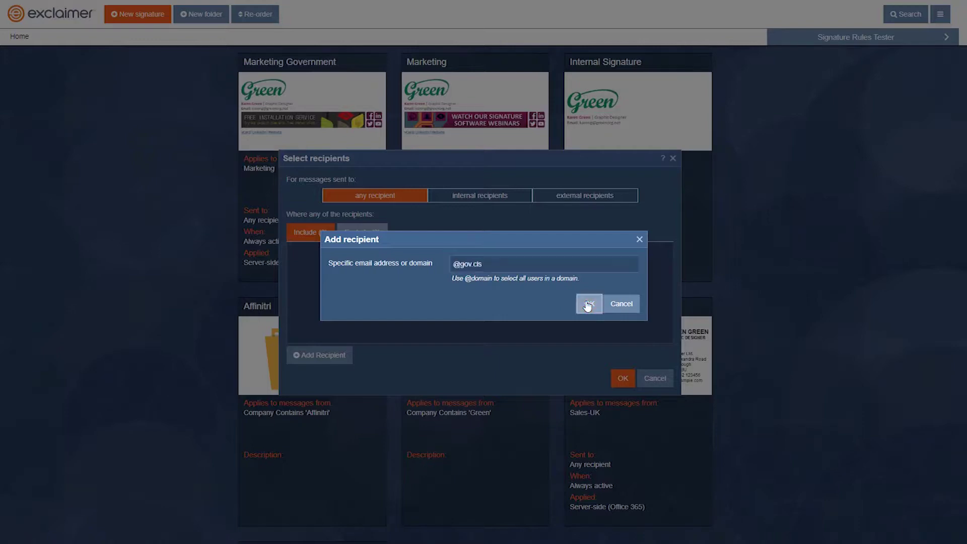
left_click(621, 379)
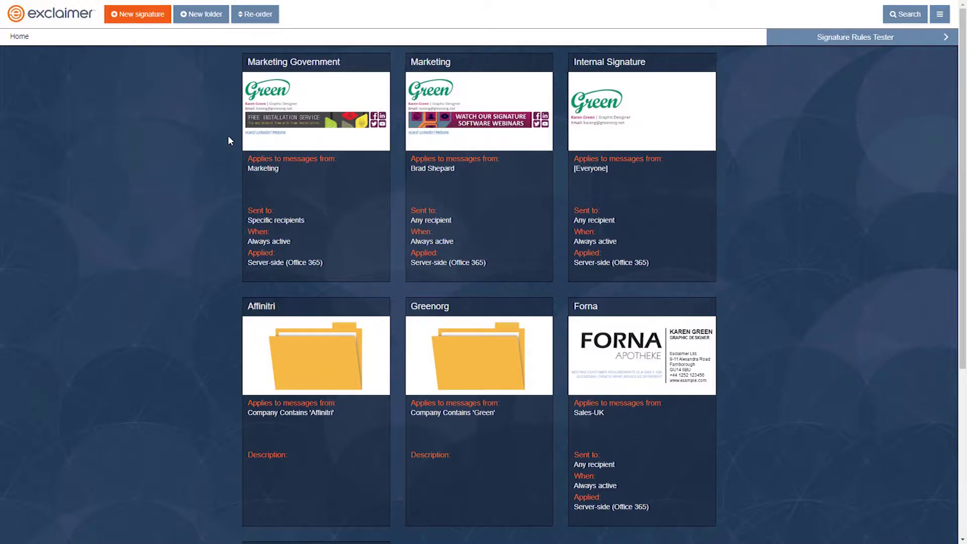
Bring up the Signature Rules Tester.
mouse_move(491, 91)
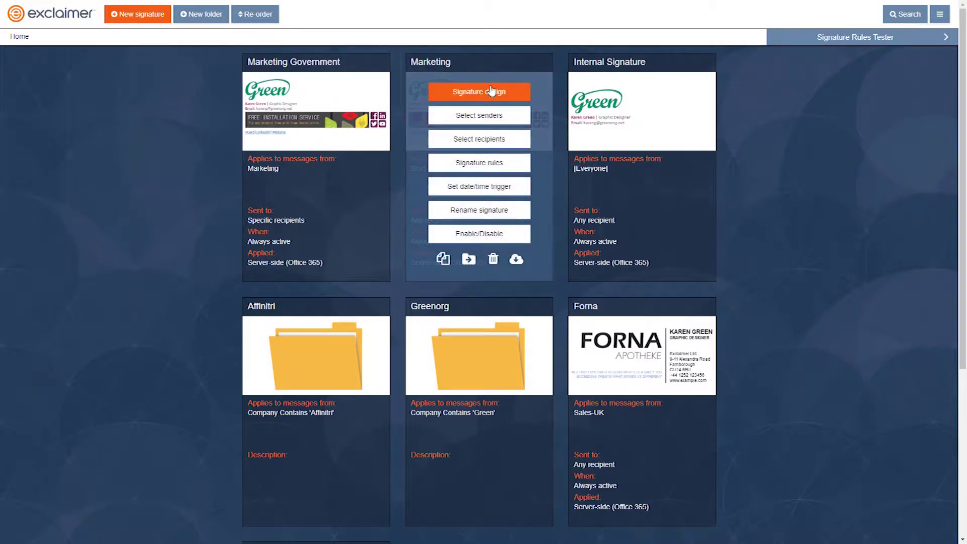
mouse_move(337, 69)
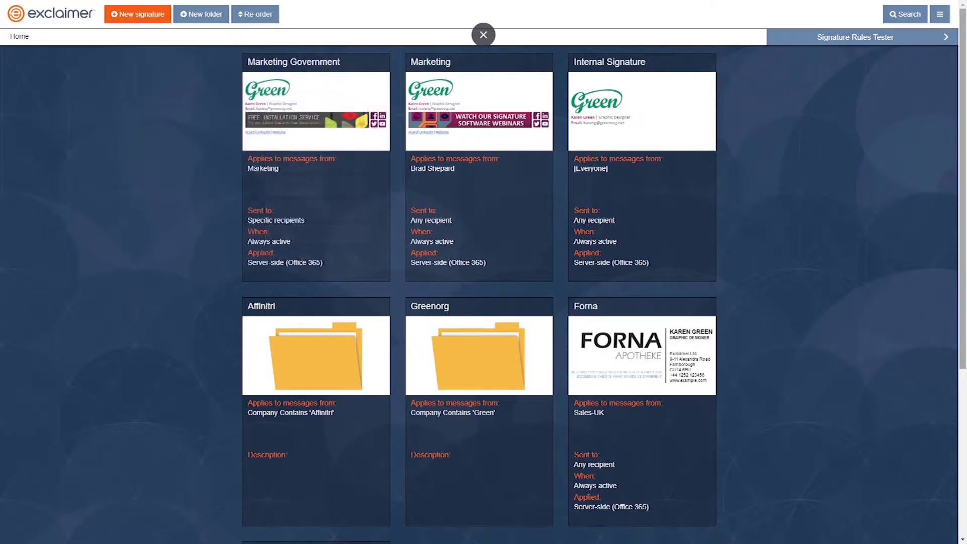
left_click(836, 40)
Test a message from a greenorg.net sender to an exclaimer.com recipient with body 'test'.
left_click(320, 116)
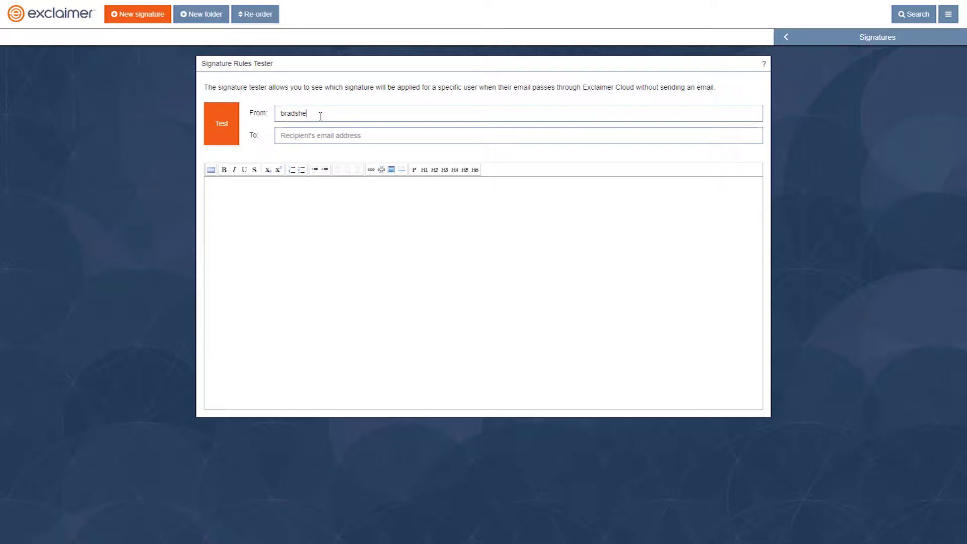
key("Tab")
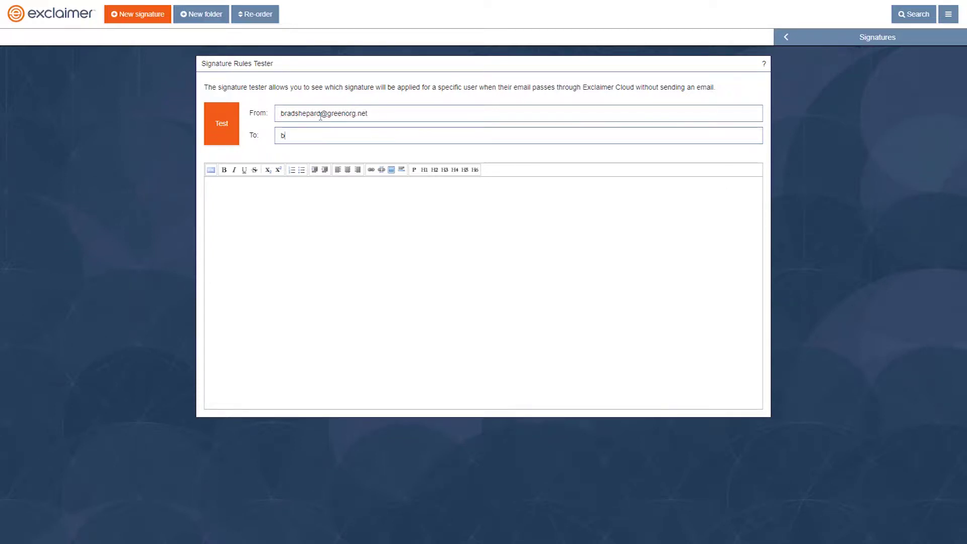
left_click(323, 226)
type("test")
left_click(223, 123)
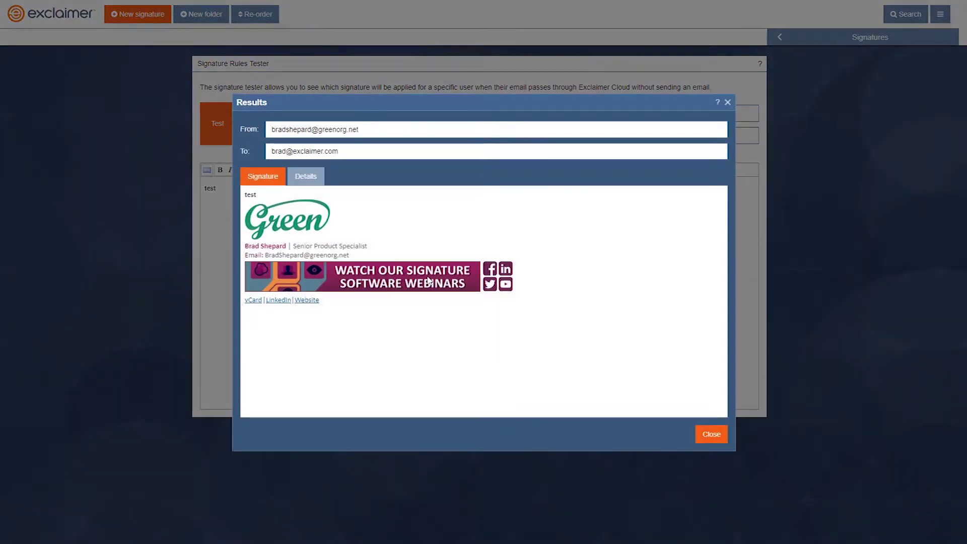
left_click(728, 102)
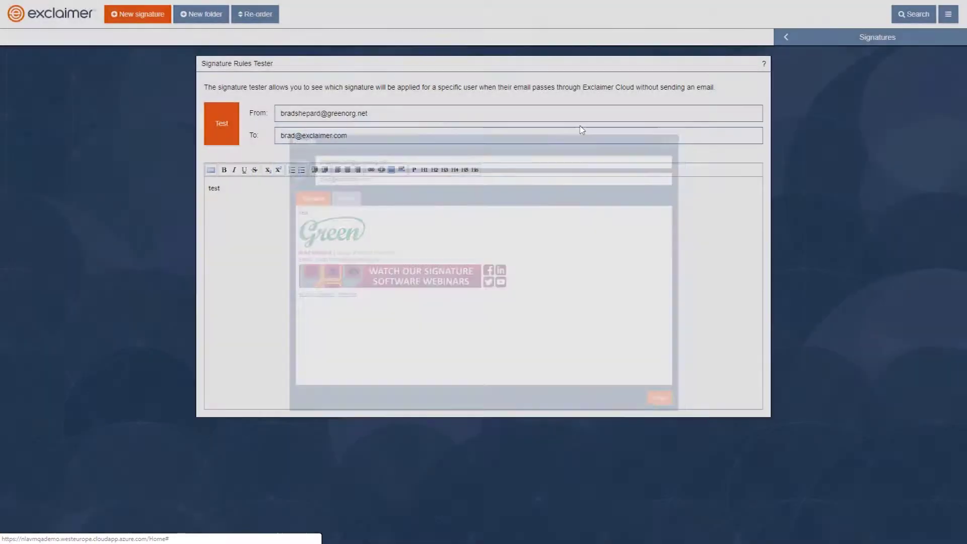
Change the recipient's domain to gov.cls and rerun the signature test.
double_click(415, 144)
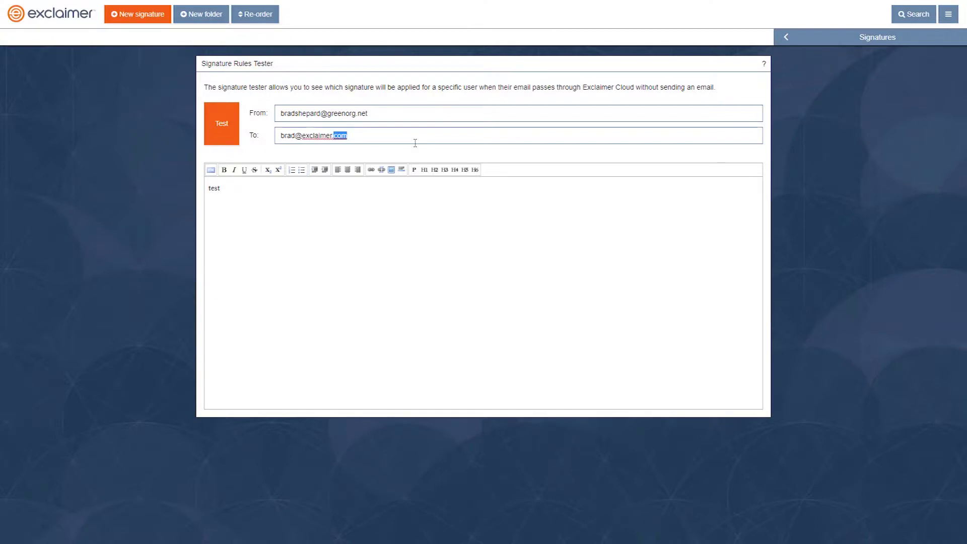
type("gov.cls")
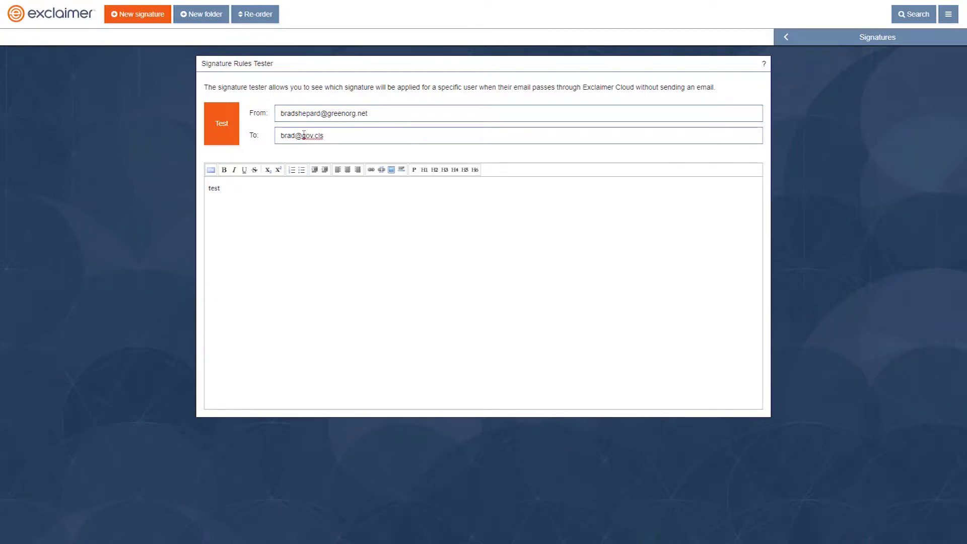
left_click_drag(302, 137, 327, 137)
left_click(221, 116)
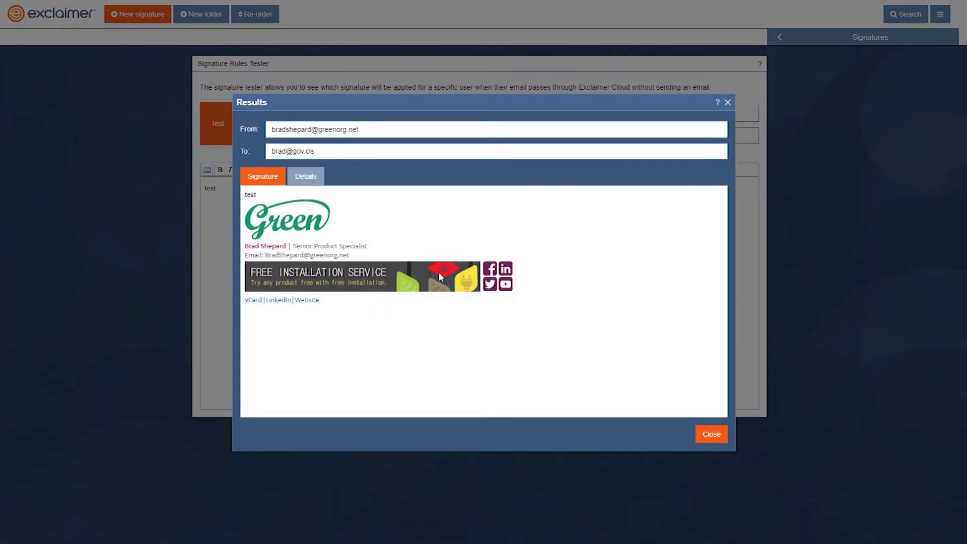
left_click(732, 103)
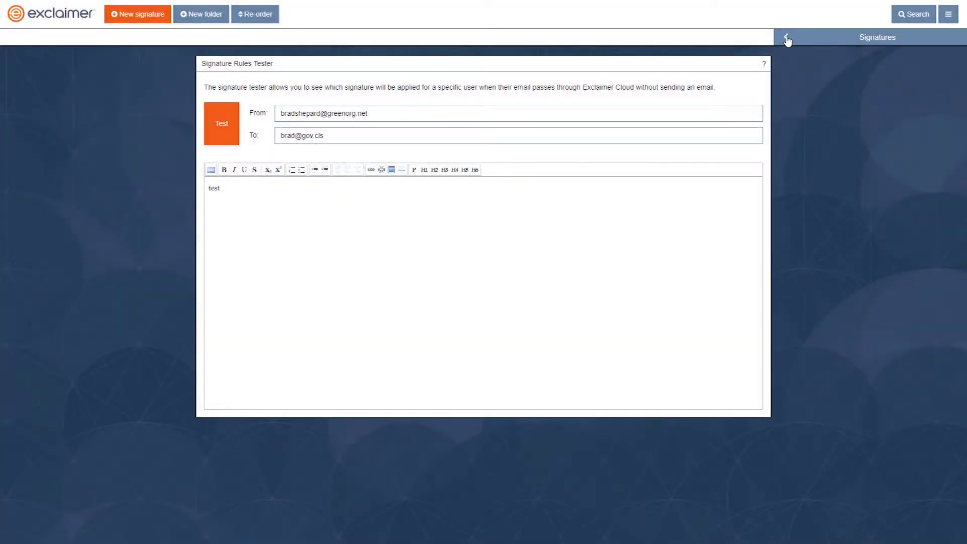
Return to the signatures overview and open the Marketing signature's recipient settings.
left_click(784, 37)
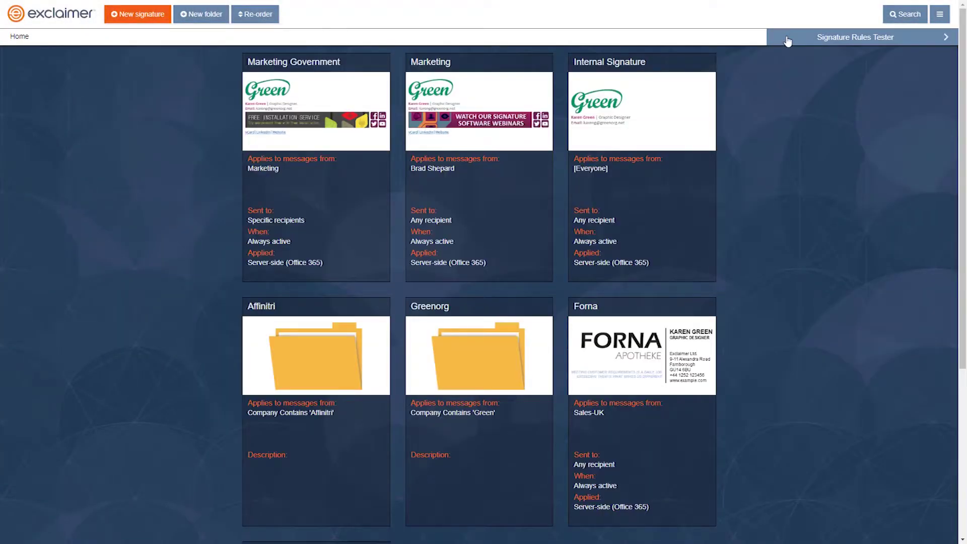
mouse_move(479, 115)
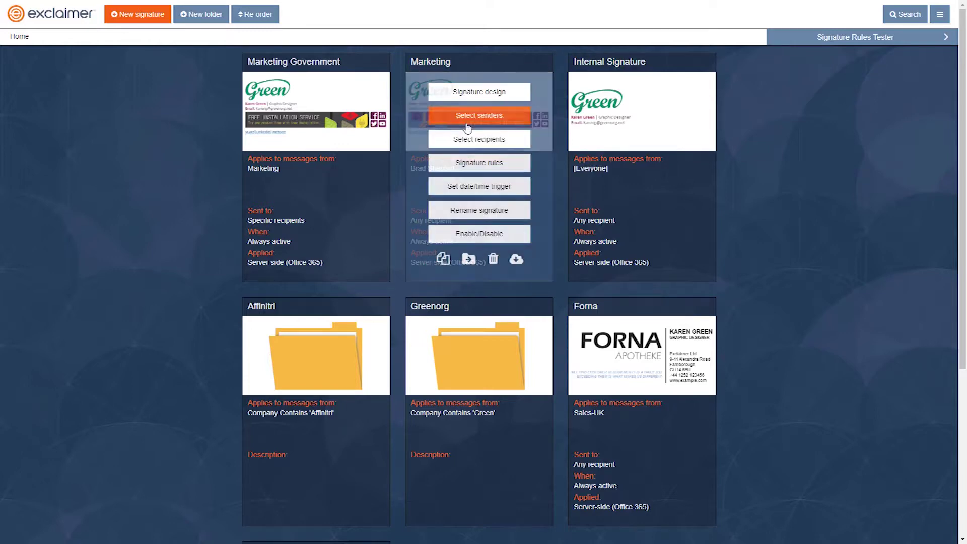
left_click(474, 145)
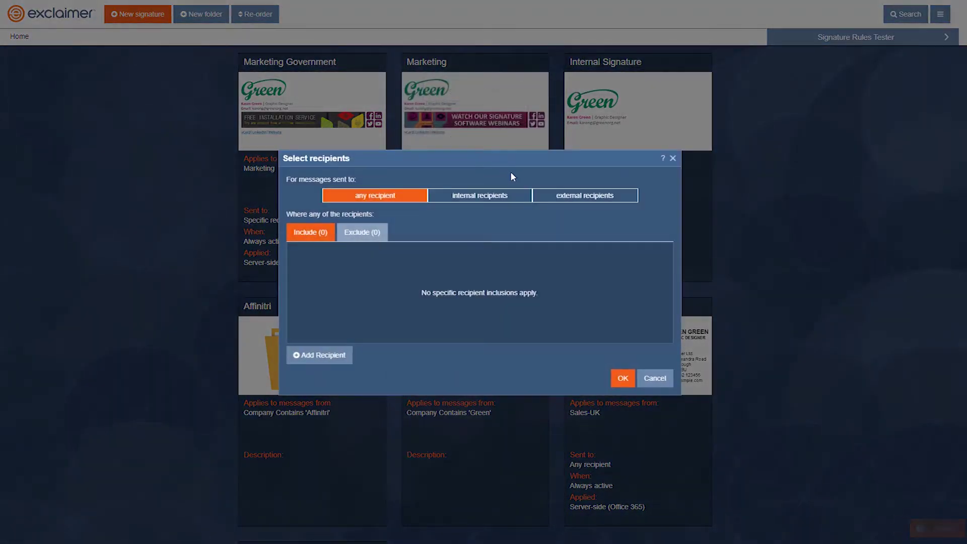
left_click(543, 201)
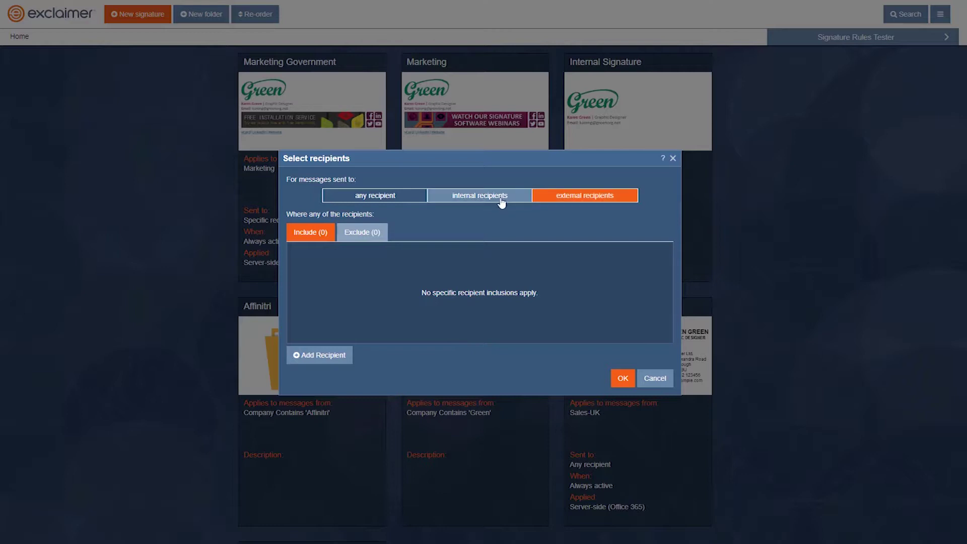
left_click_drag(481, 162, 592, 37)
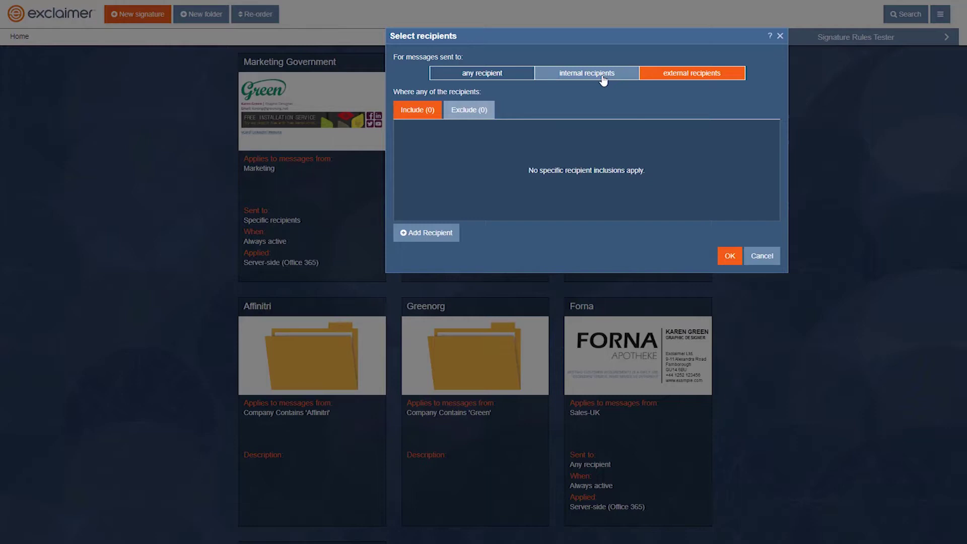
left_click_drag(583, 43, 504, 195)
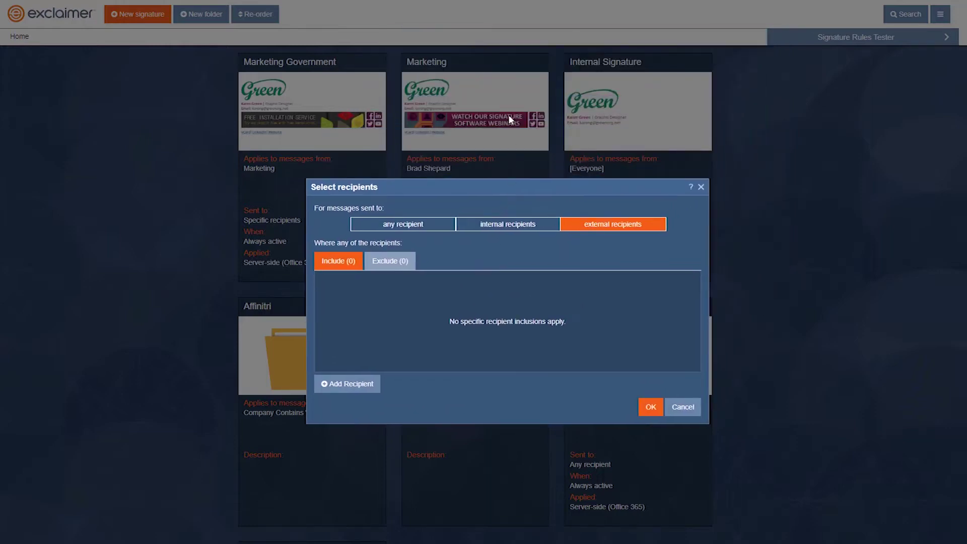
left_click(407, 228)
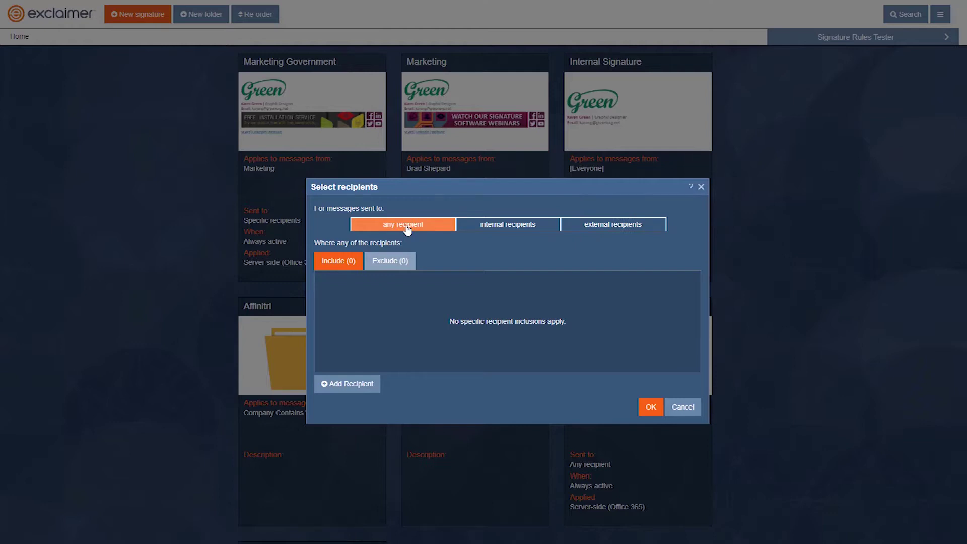
left_click(390, 262)
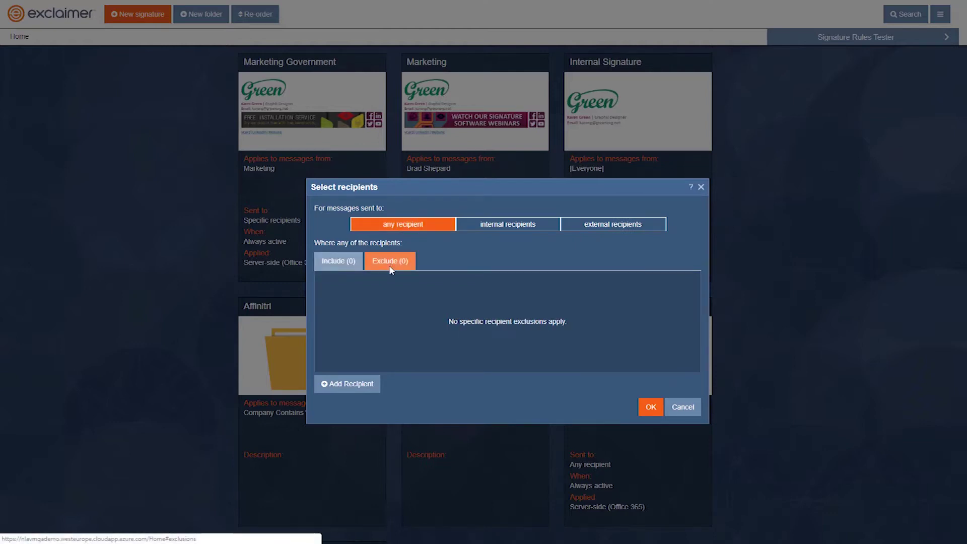
left_click(350, 385)
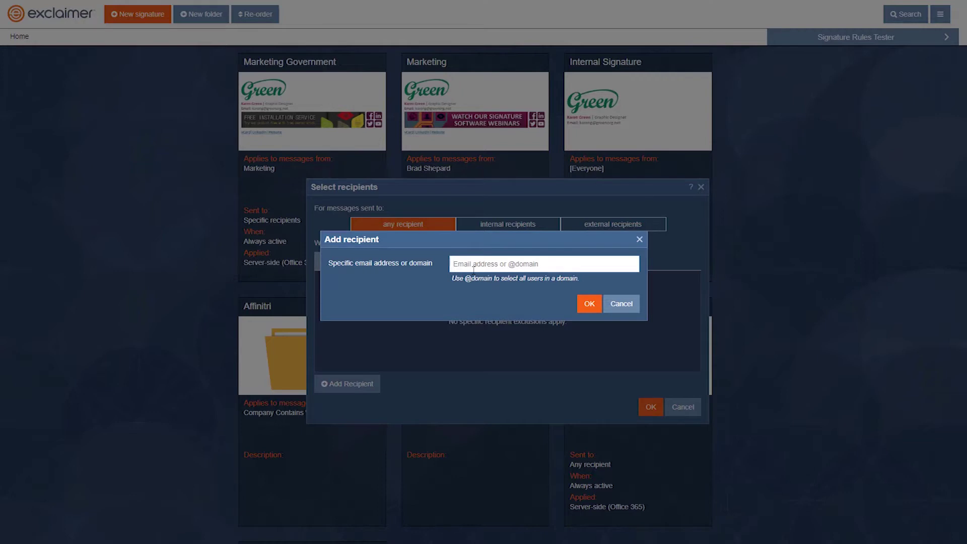
type("@greenorg")
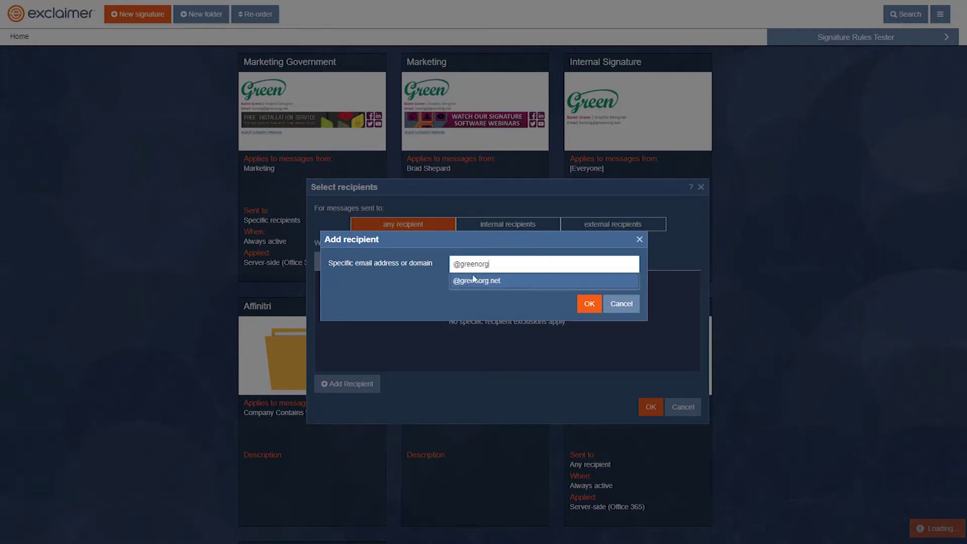
left_click(474, 280)
left_click(589, 304)
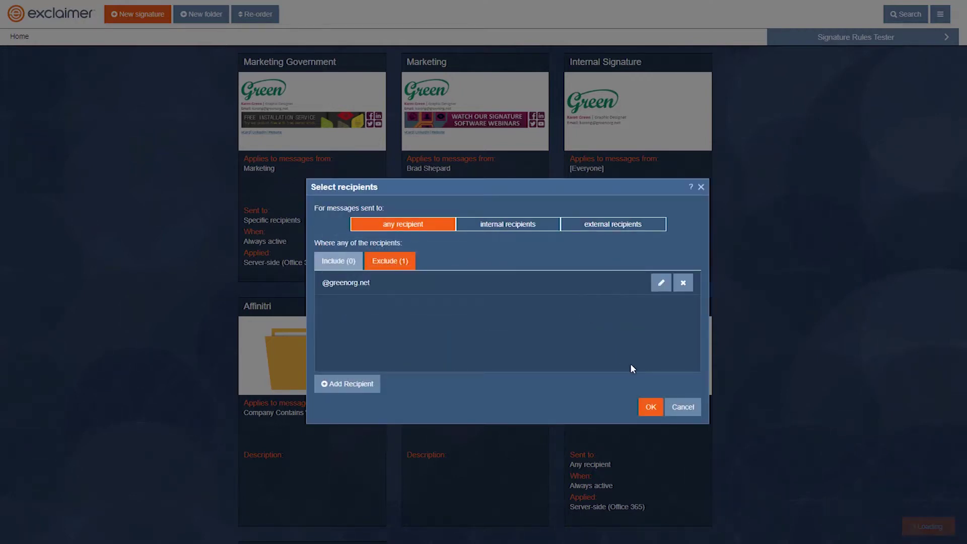
left_click(651, 407)
mouse_move(654, 412)
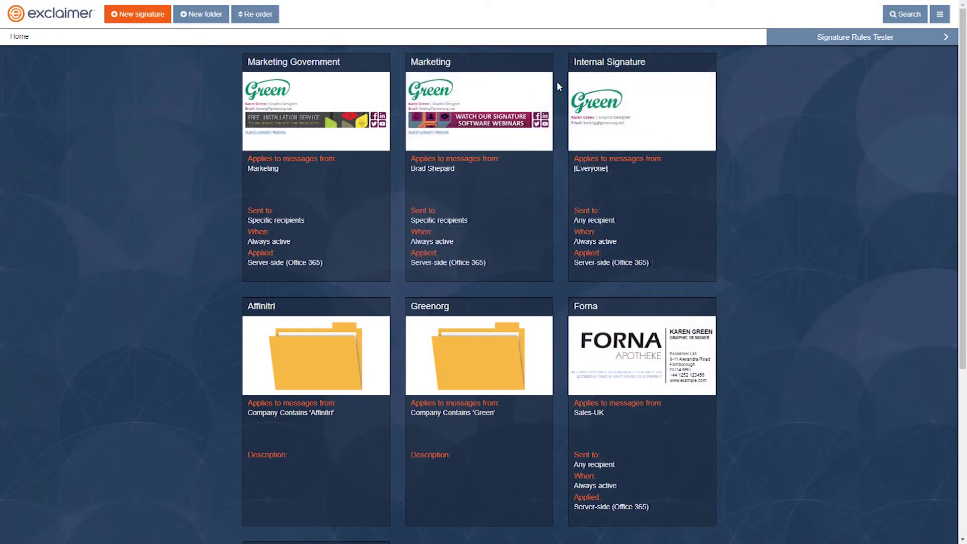
In the rules tester, test a message to a greenorg.net recipient address.
left_click(862, 36)
left_click(350, 139)
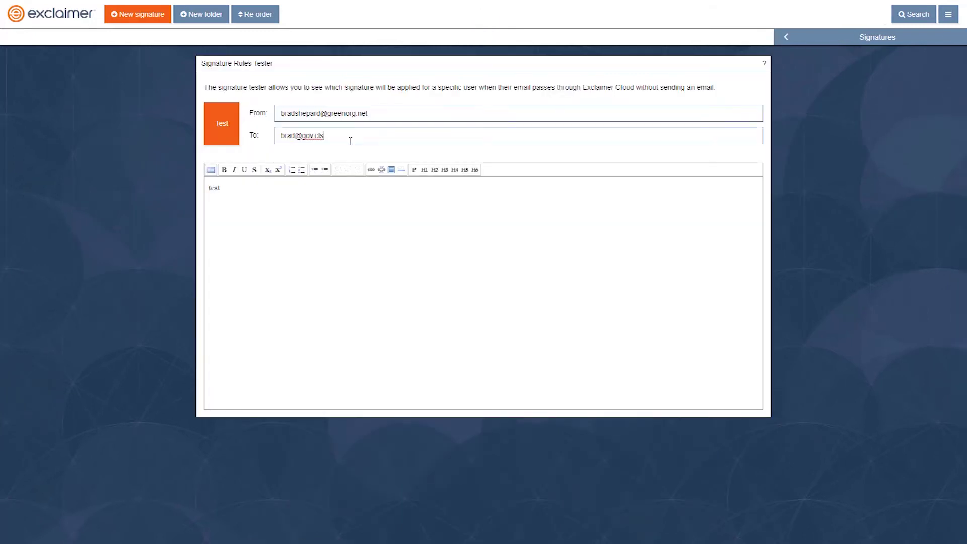
key("ctrl+a")
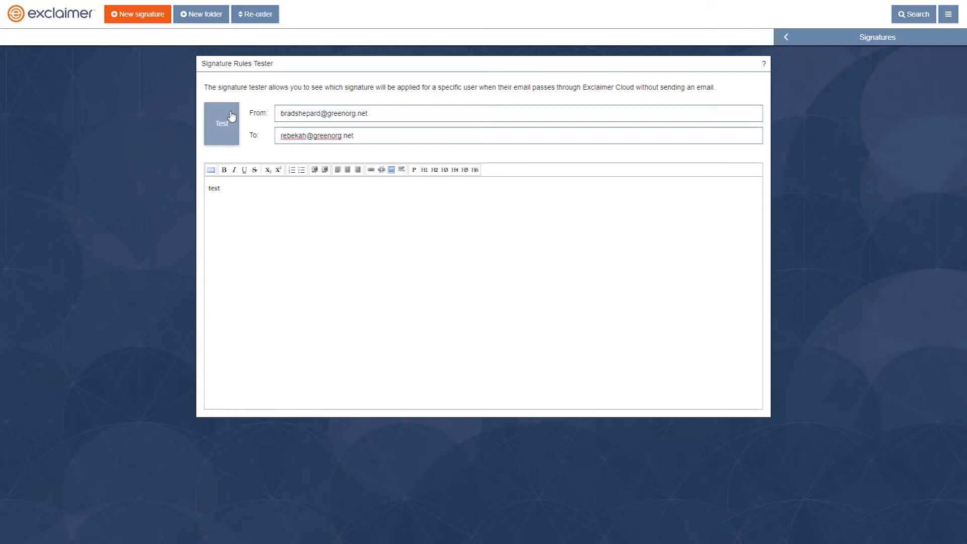
left_click(227, 116)
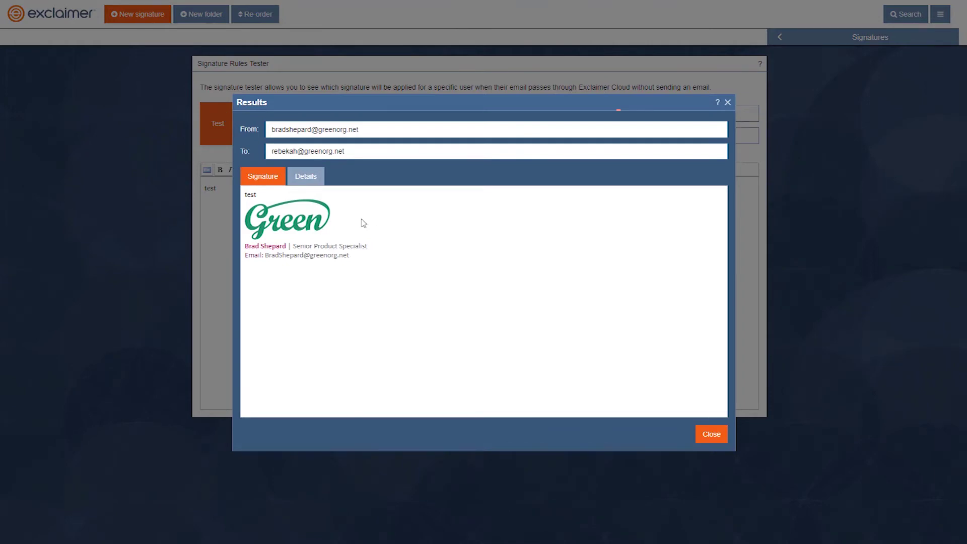
left_click(706, 427)
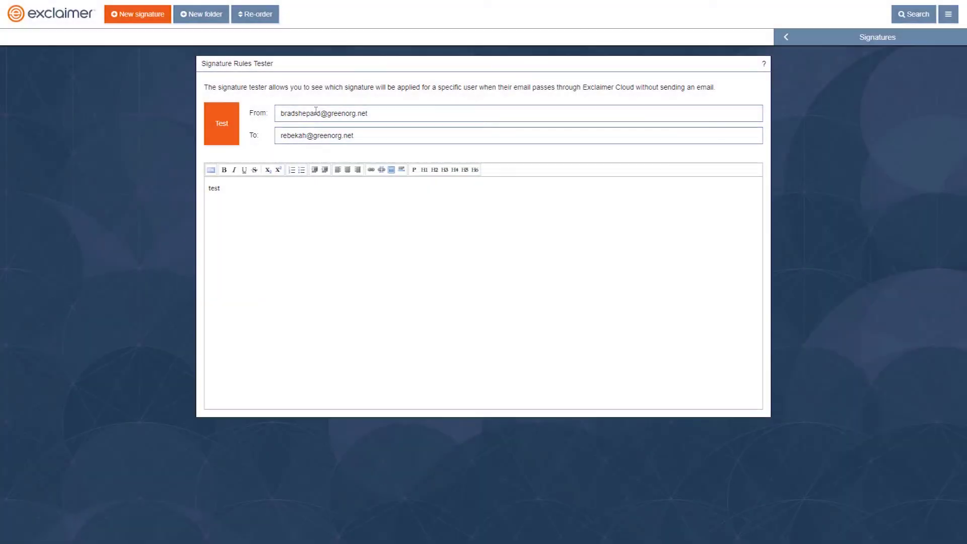
Replace the recipient with an affinitri.com address and rerun the test.
key("ctrl+a")
key("BackSpace")
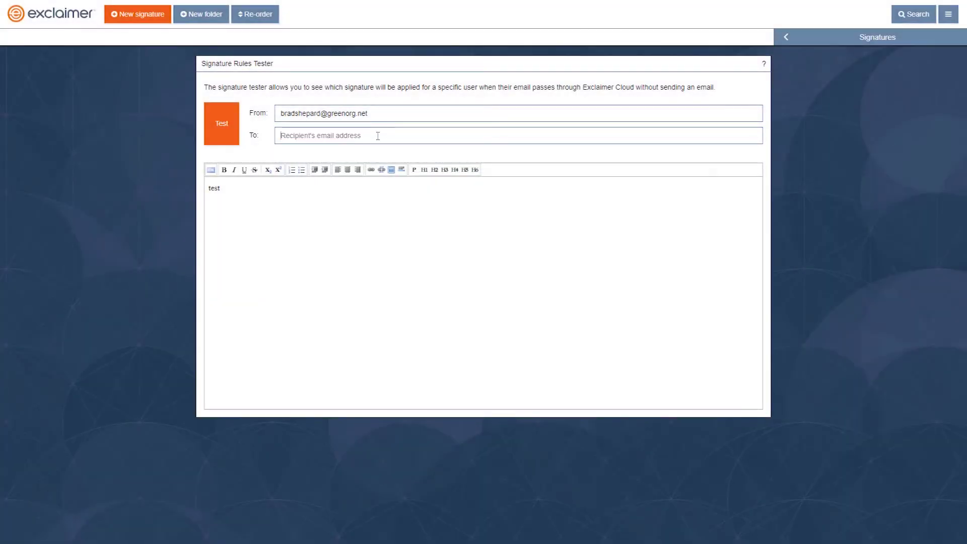
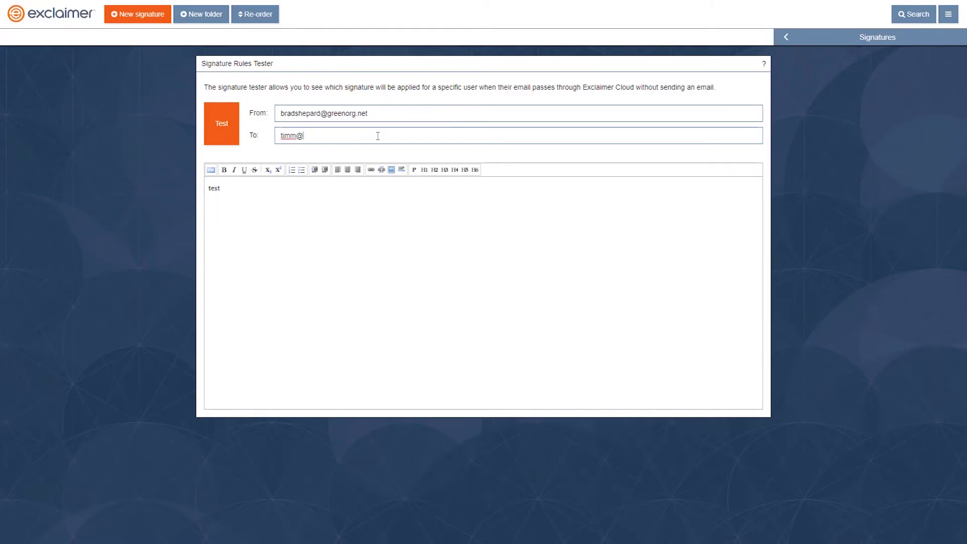
left_click(228, 132)
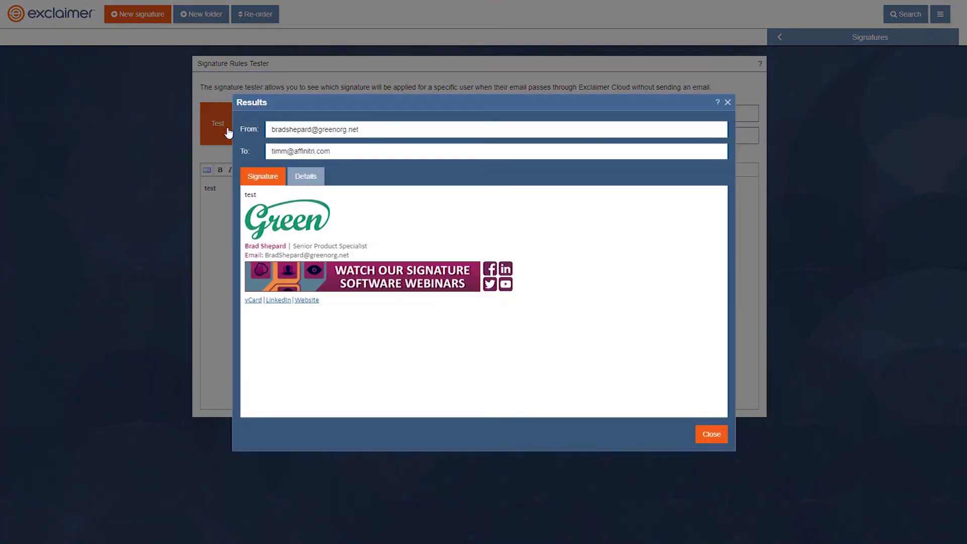
left_click(728, 102)
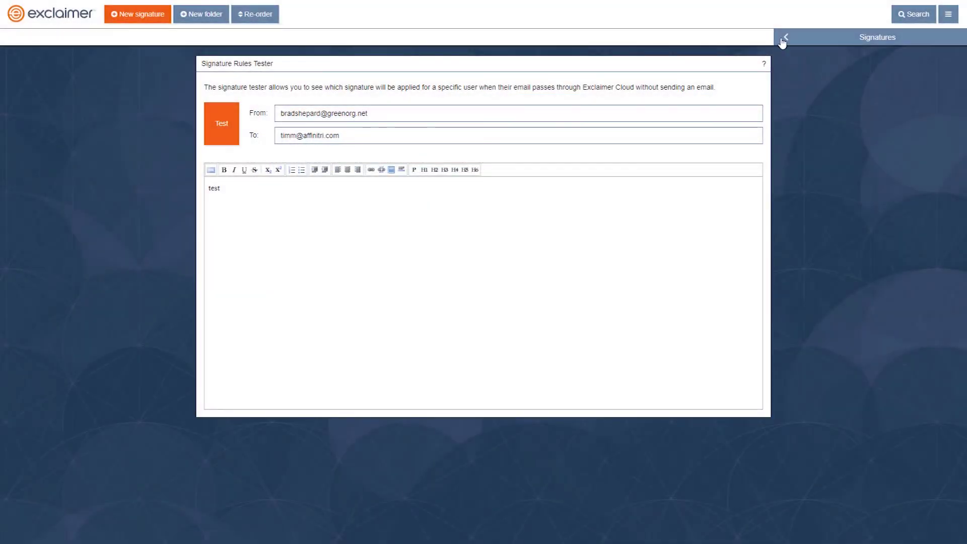
left_click(784, 38)
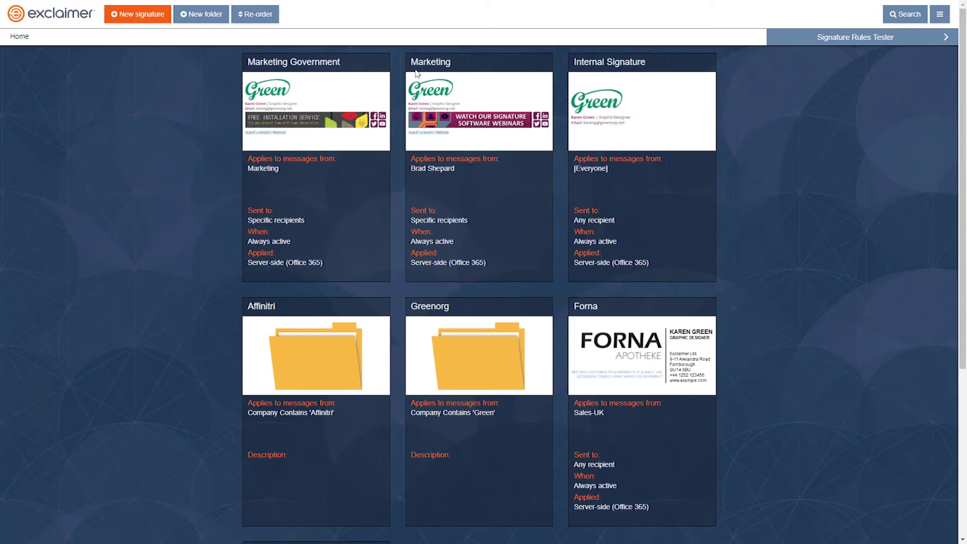
left_click(475, 141)
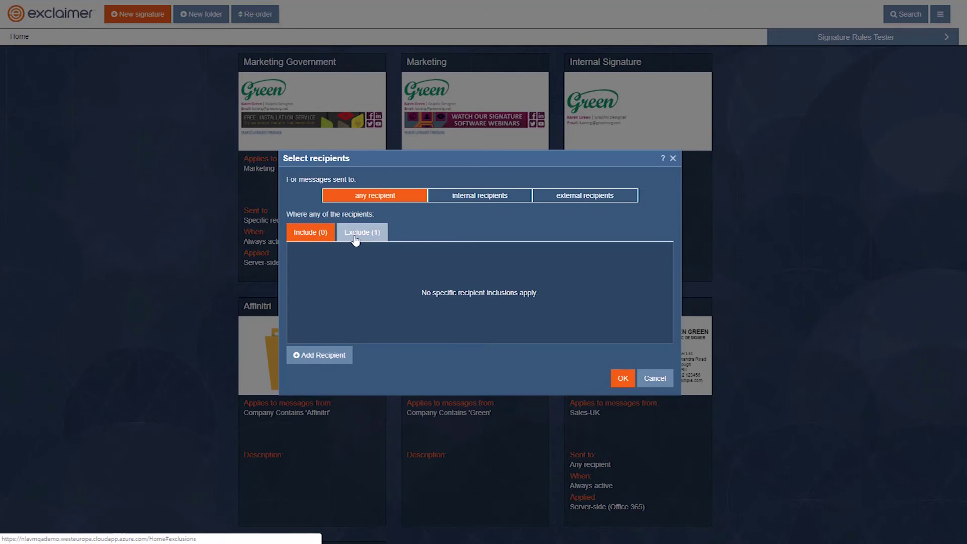
left_click(356, 240)
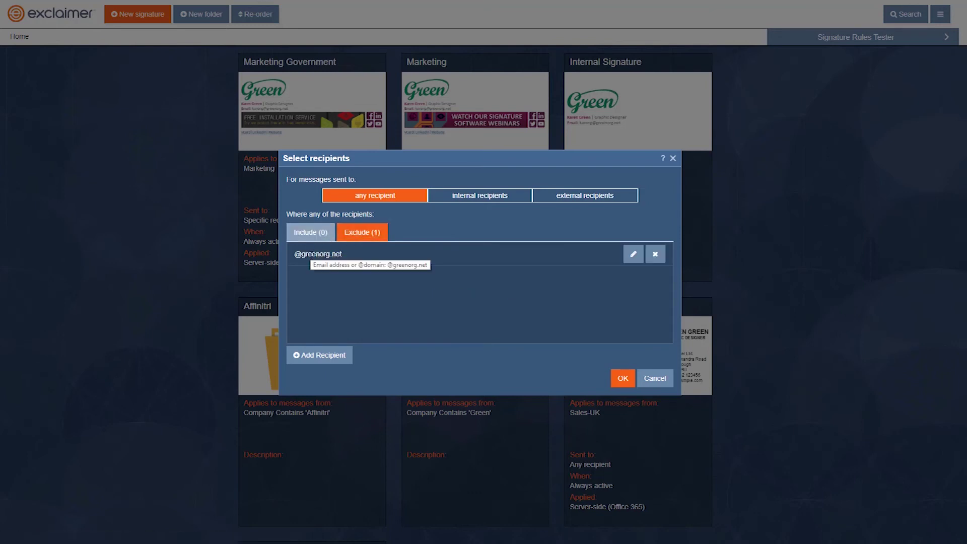
left_click(310, 237)
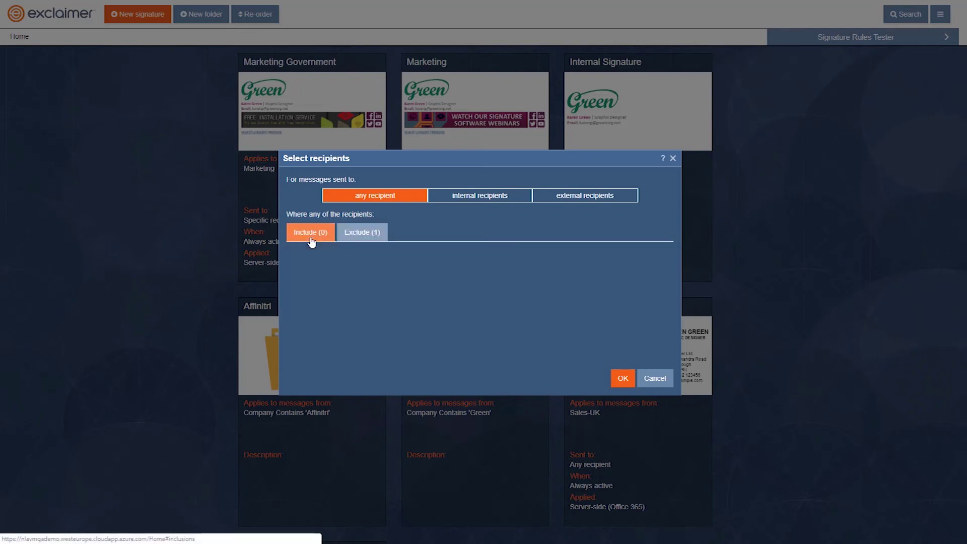
left_click(352, 235)
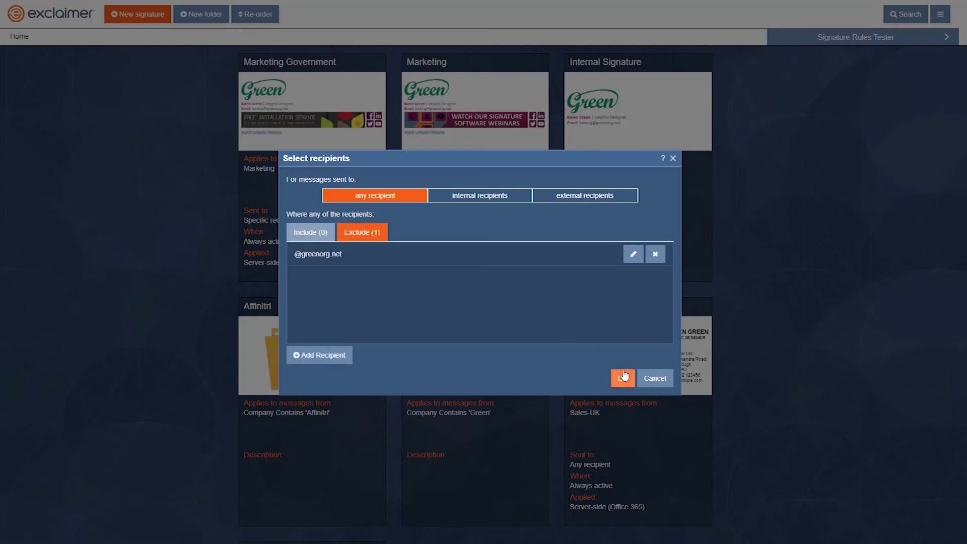